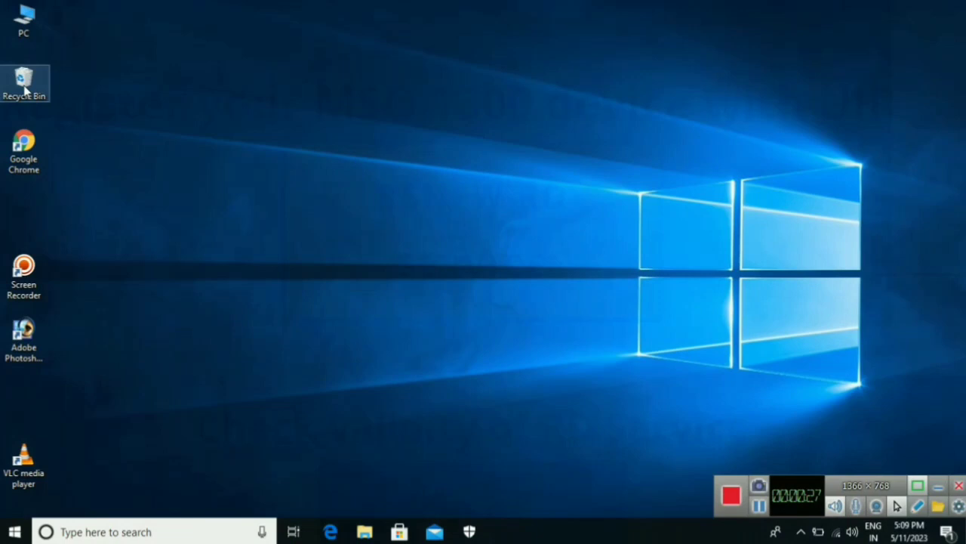
Empty the Recycle Bin and confirm the permanent deletion.
right_click(23, 83)
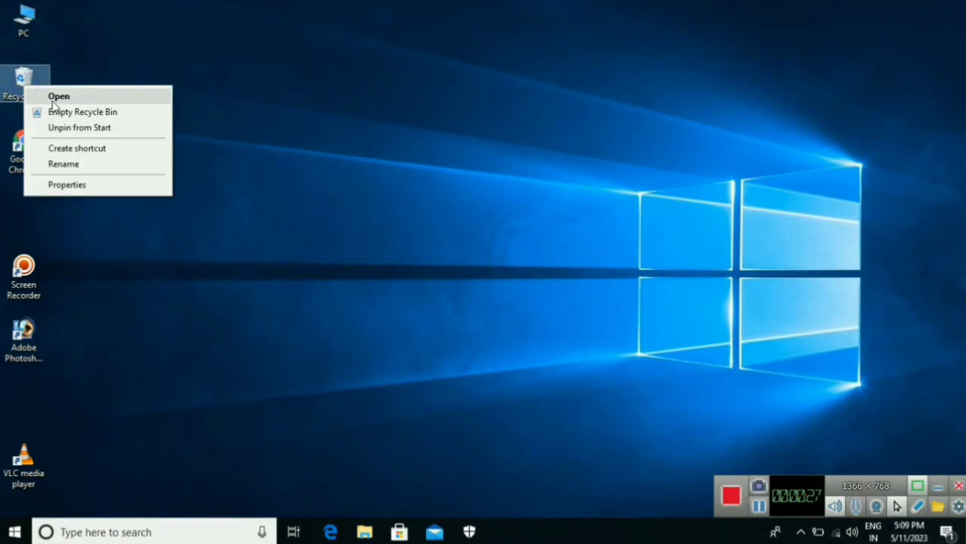
click(113, 111)
click(548, 285)
click(373, 121)
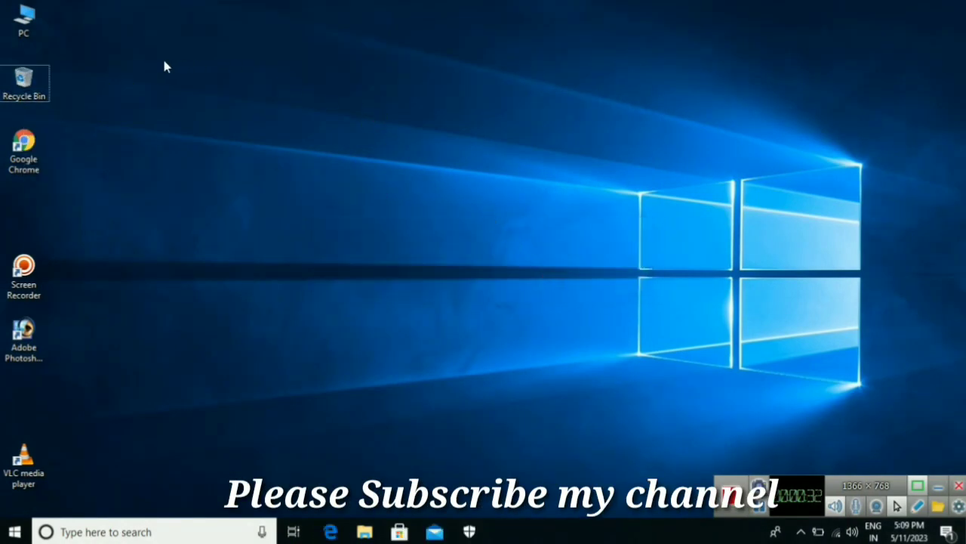
Review the installed programs list in Control Panel, including the Adobe Photoshop 7.0 entry, and close the window.
click(133, 522)
text(con)
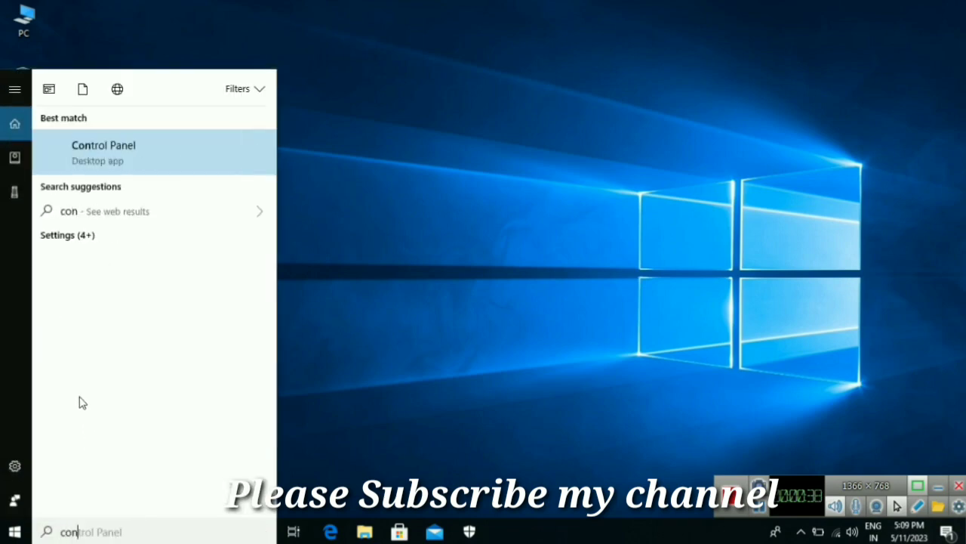
click(125, 150)
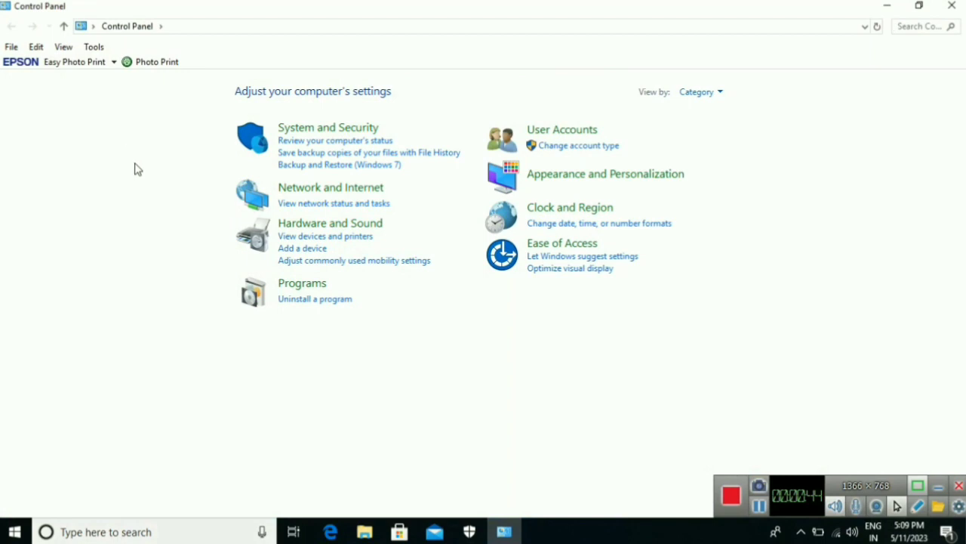
click(302, 305)
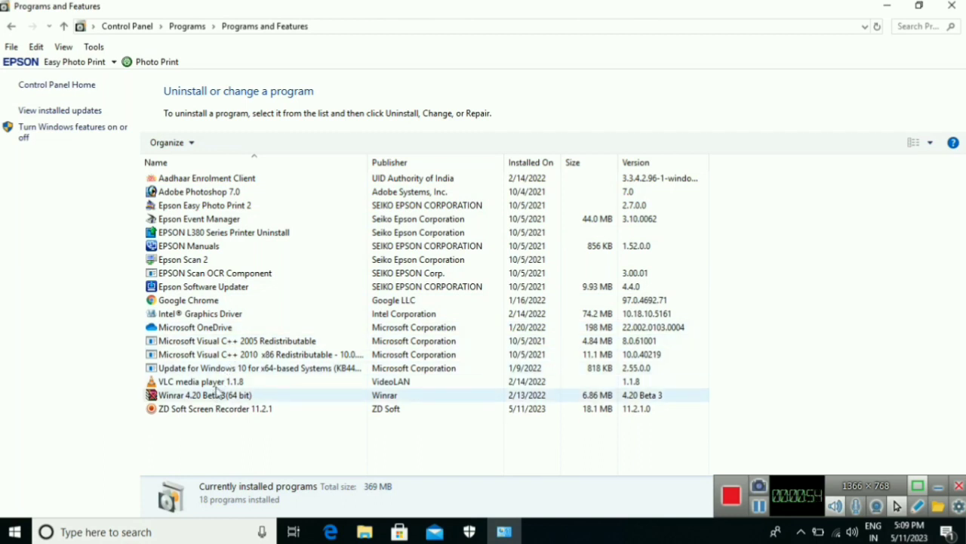
click(190, 194)
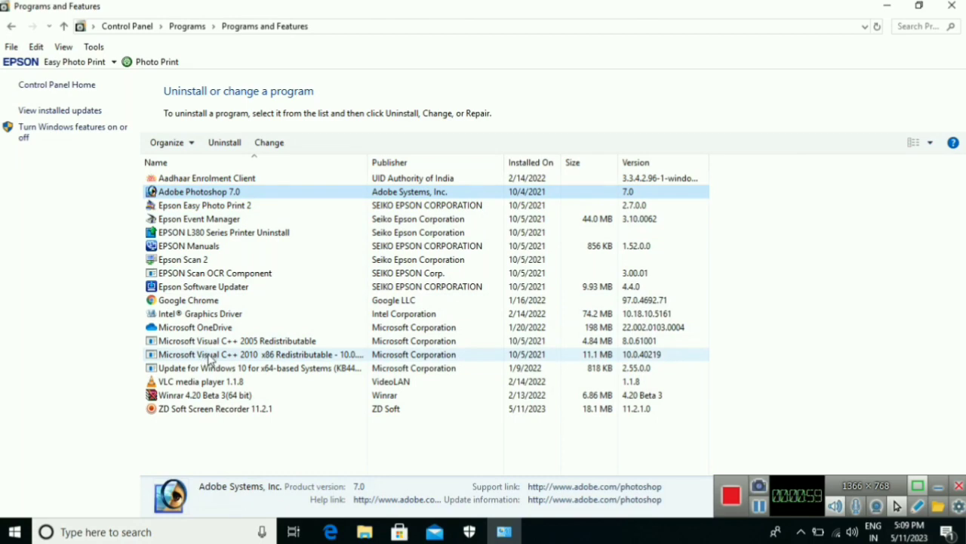
click(950, 6)
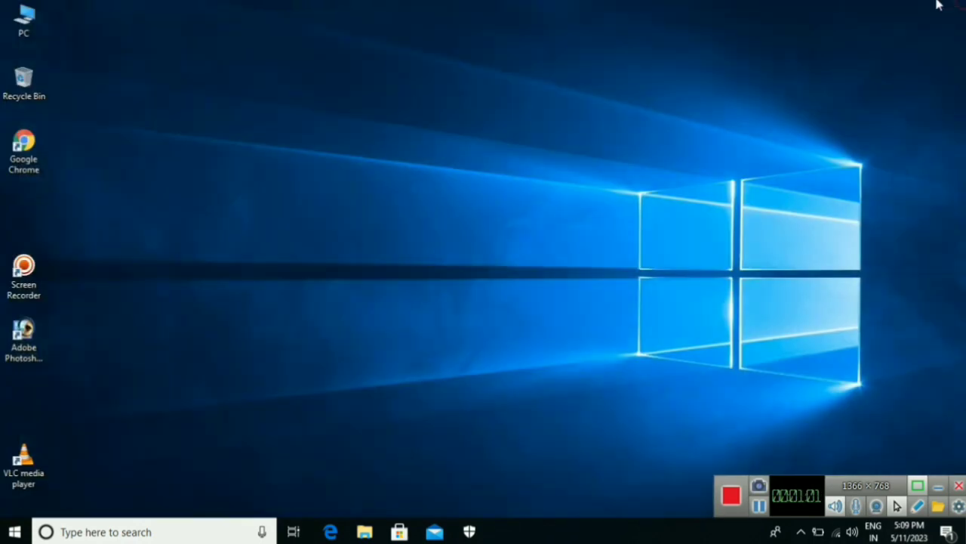
Examine the folders on Local Disk (C:) and close the window.
double_click(23, 25)
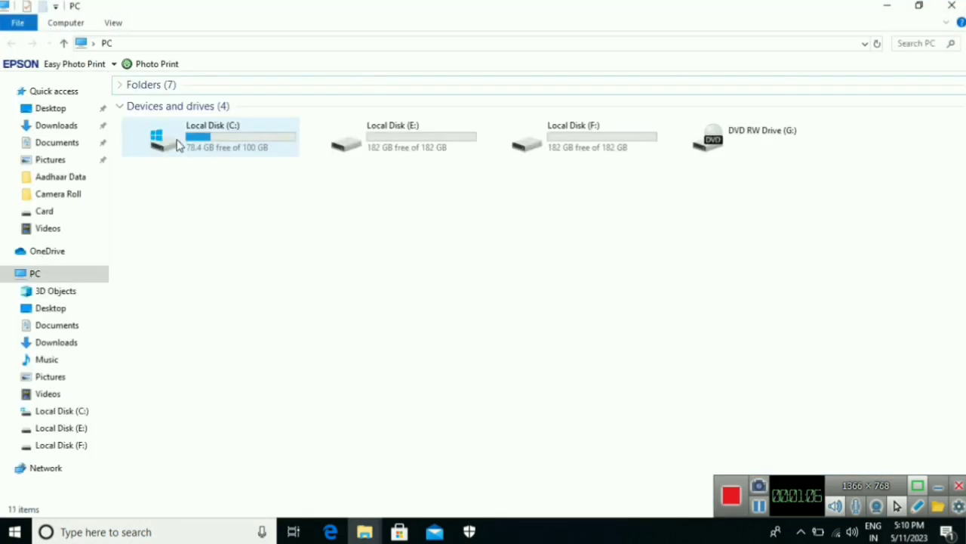
double_click(194, 147)
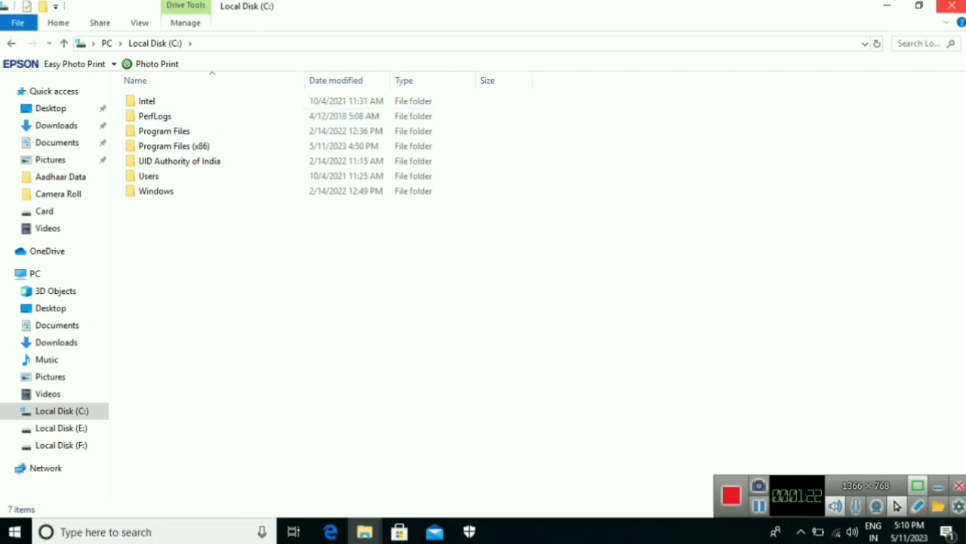
click(952, 5)
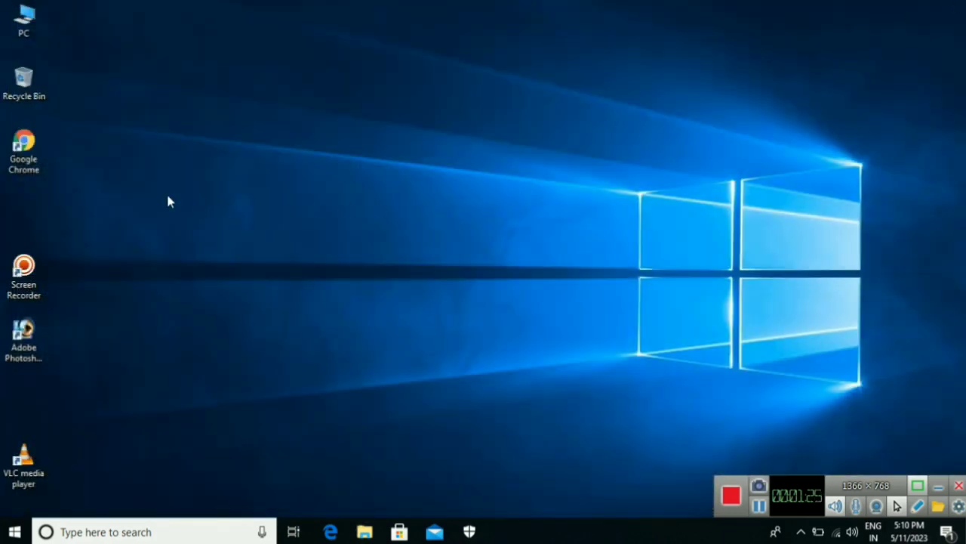
Switch to Google Chrome and search Google for "morpho rd service".
double_click(16, 149)
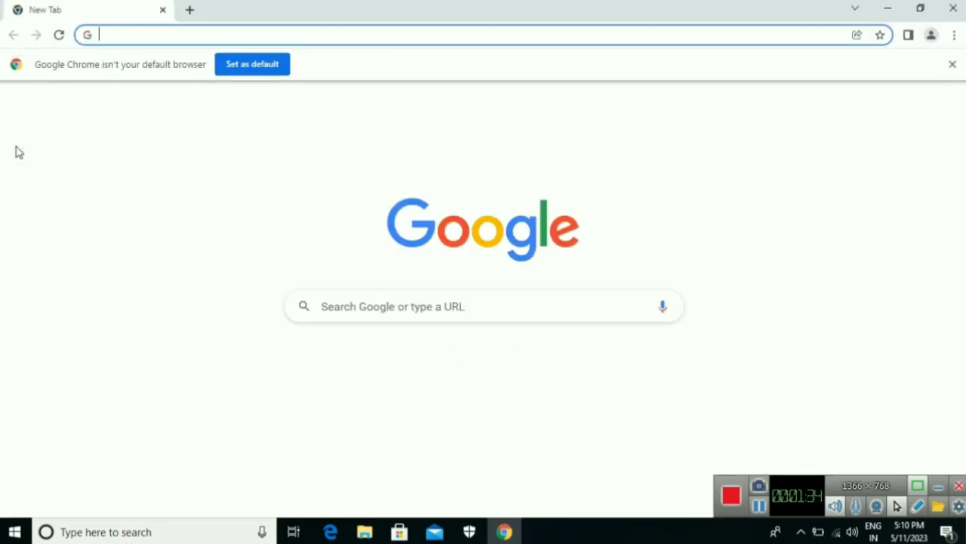
click(354, 300)
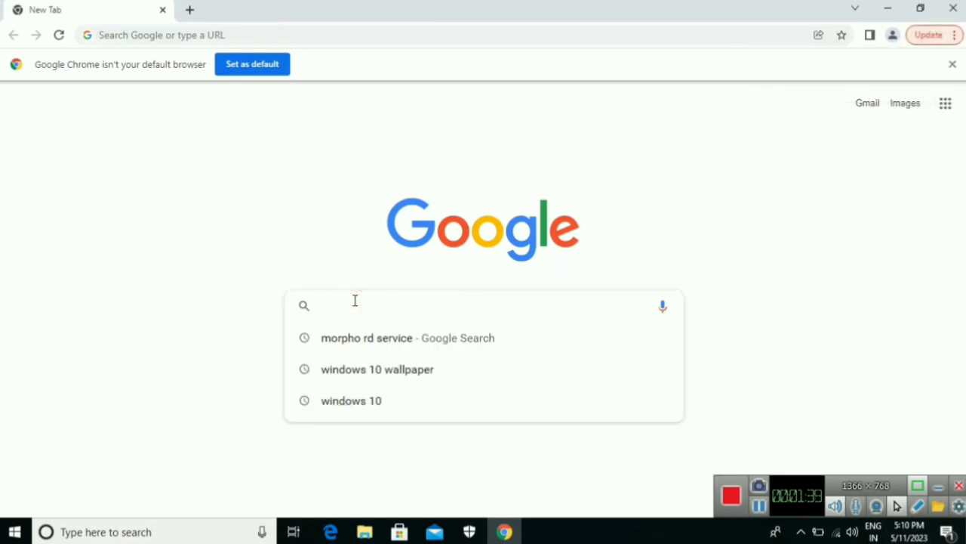
text(morp)
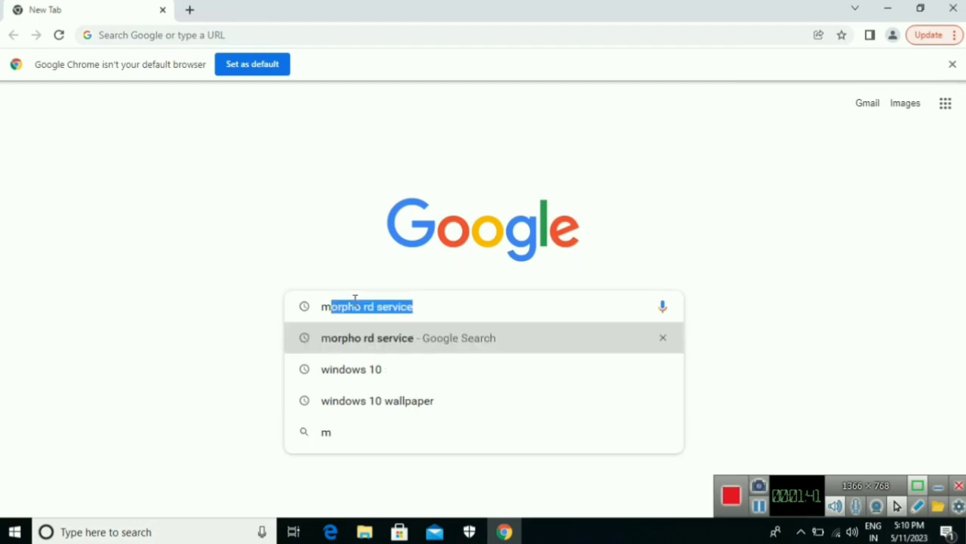
text(ho)
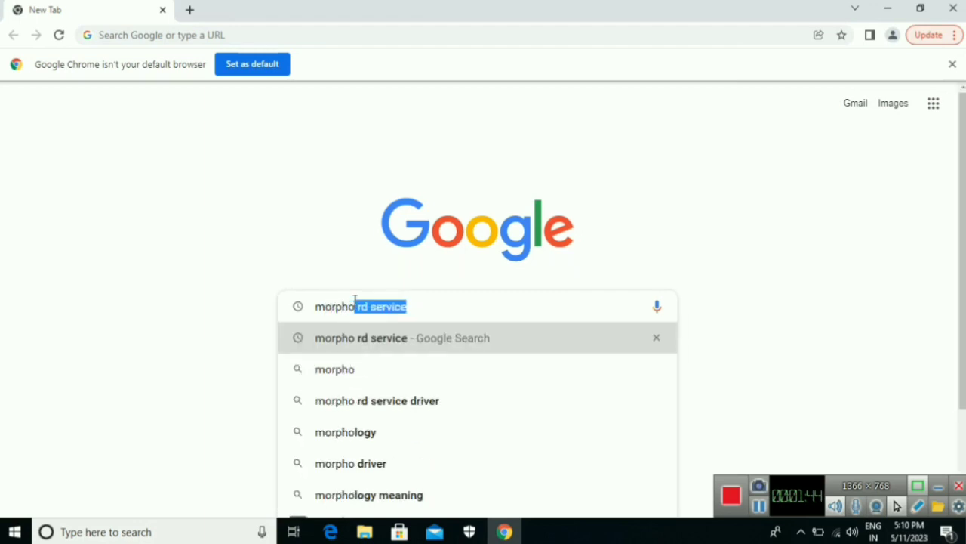
text( rd se)
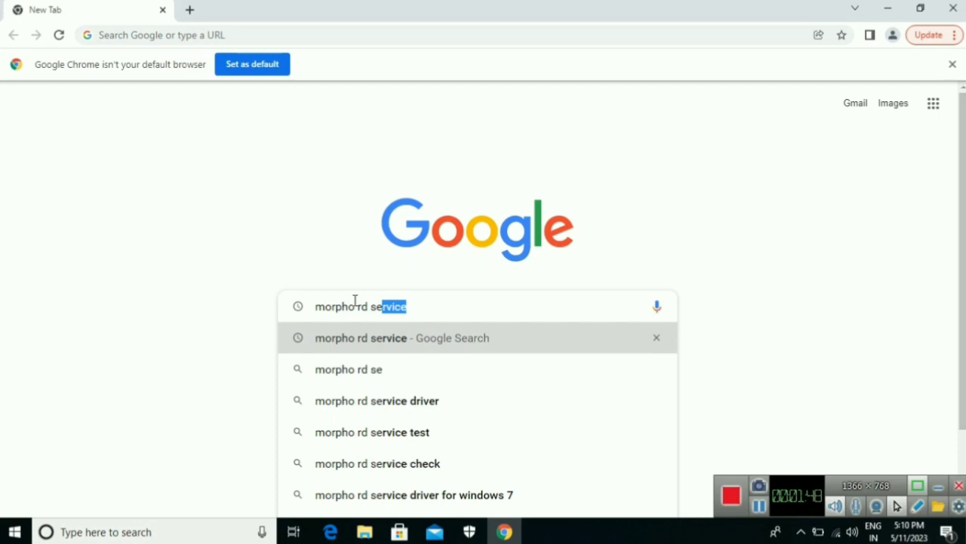
text(rvice)
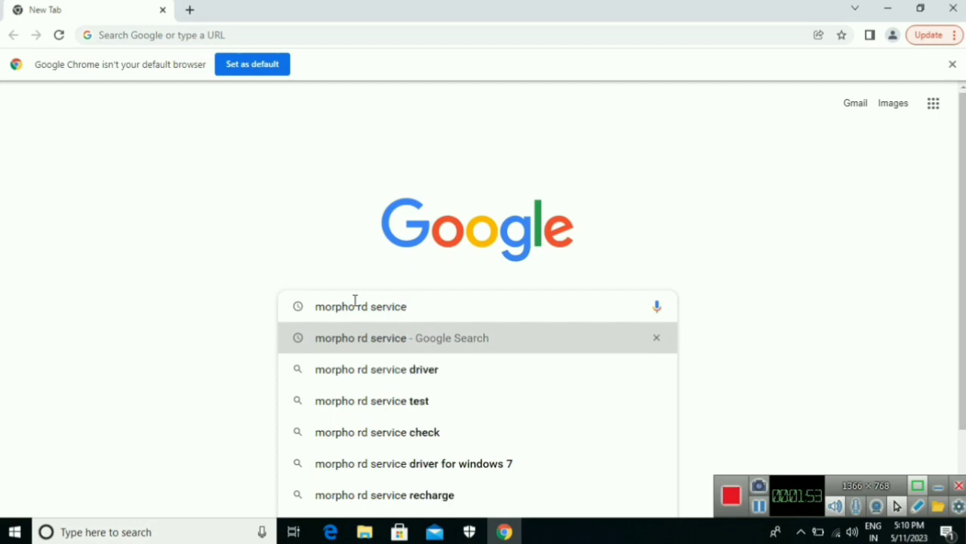
key(Return)
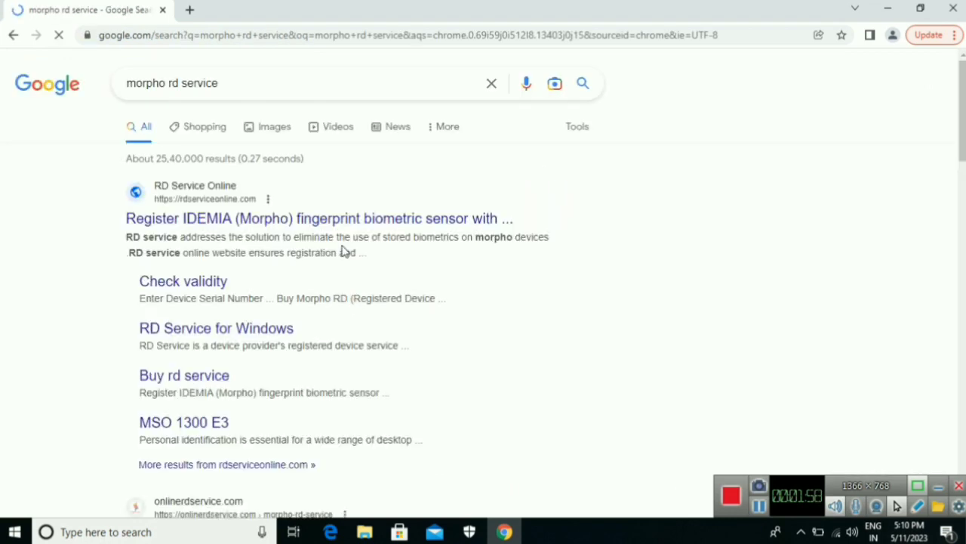
Open the RD Service Online site from the results and download the Windows (https/localhost) RD Service driver.
key(ctrl+minus)
key(ctrl+minus)
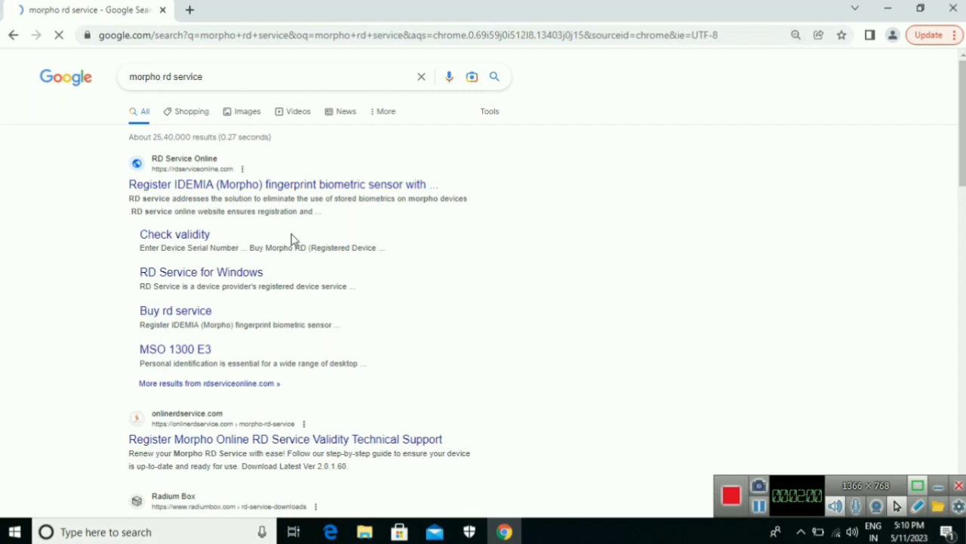
key(ctrl+plus)
key(ctrl+plus)
key(ctrl+plus)
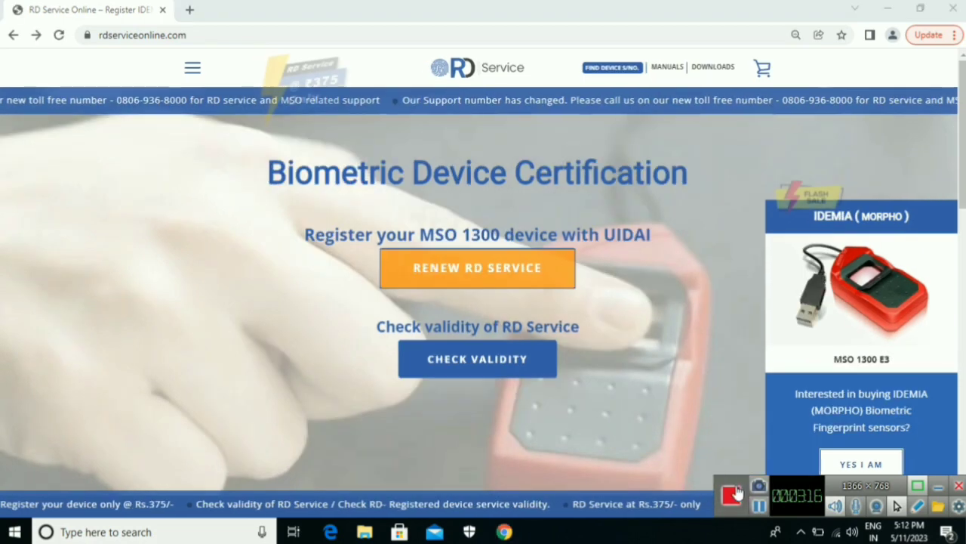
mouse_move(721, 72)
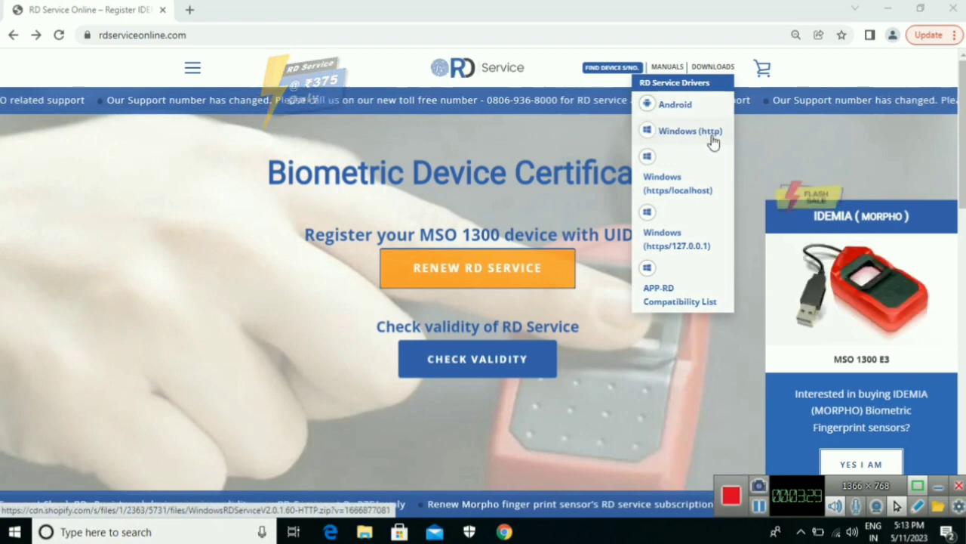
click(661, 181)
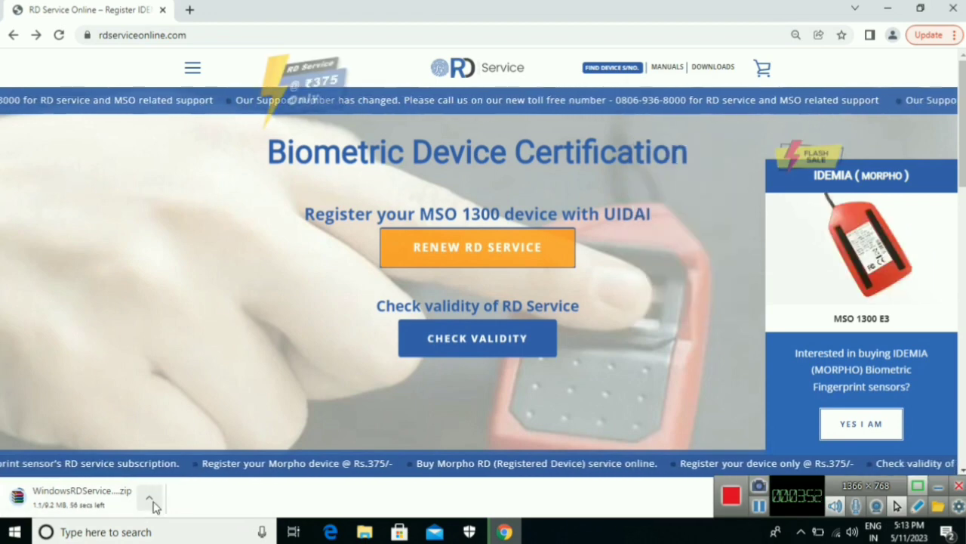
Show the downloaded WindowsRDService zip in its folder, put the browser away and maximize the Downloads window.
click(149, 498)
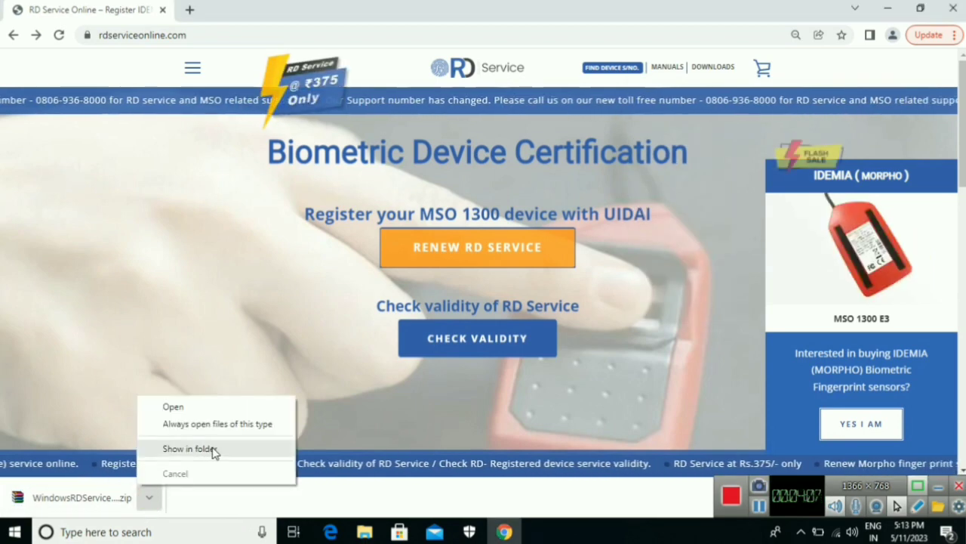
click(201, 448)
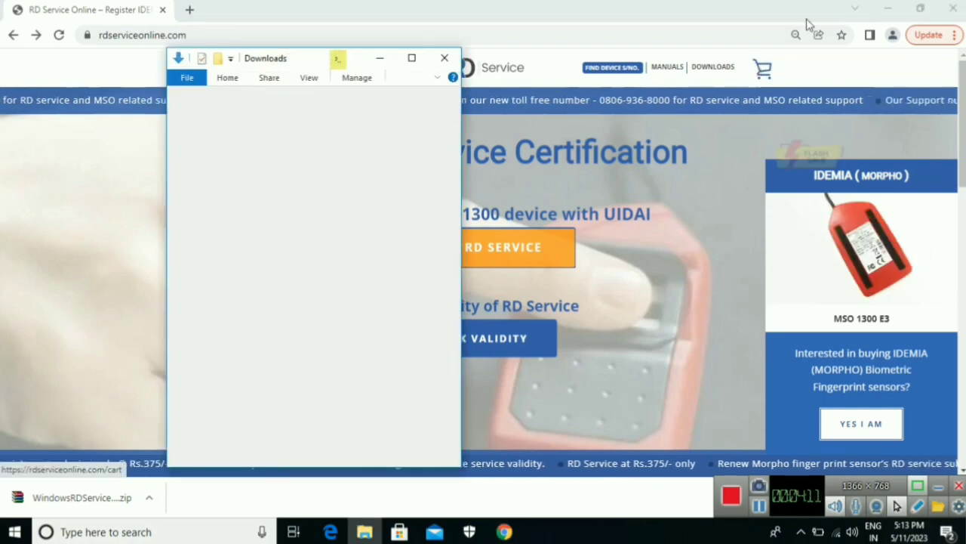
click(888, 8)
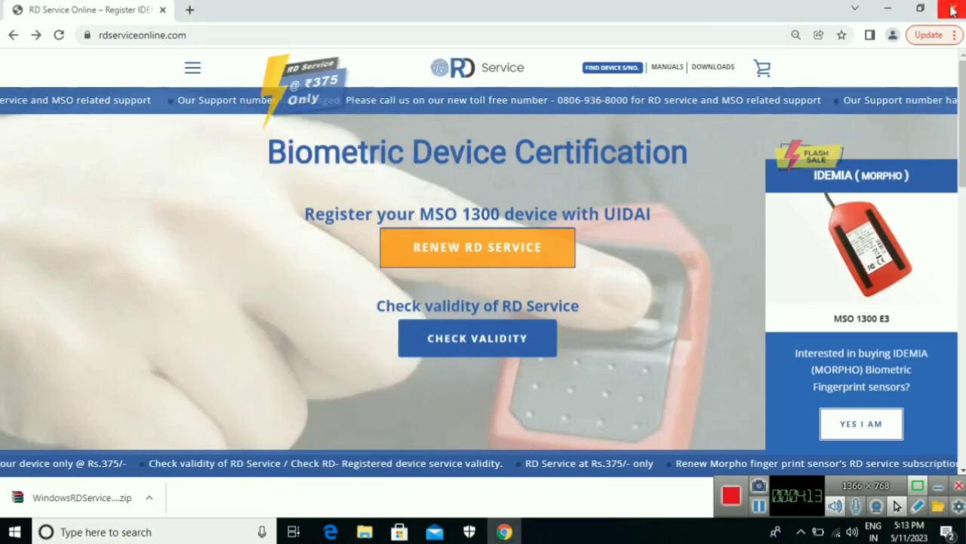
click(412, 57)
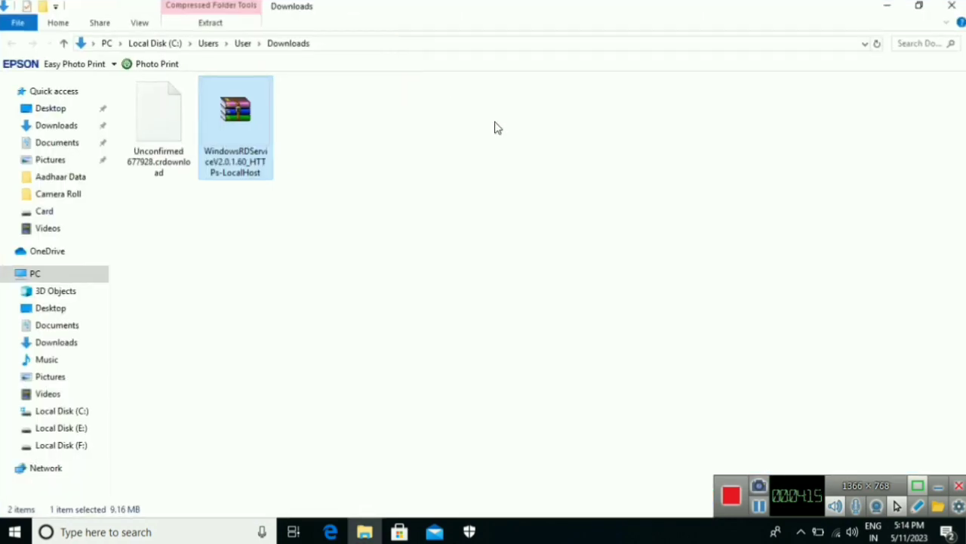
click(365, 189)
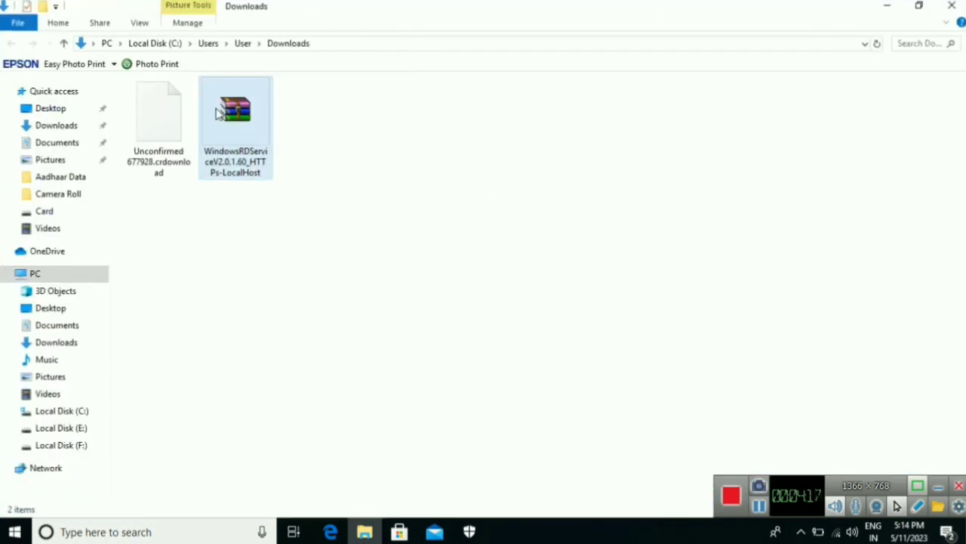
Extract the WindowsRDServiceV2.0.1.60_HTTPs-LocalHost archive into its own folder in Downloads with the default extraction options.
click(243, 113)
right_click(249, 114)
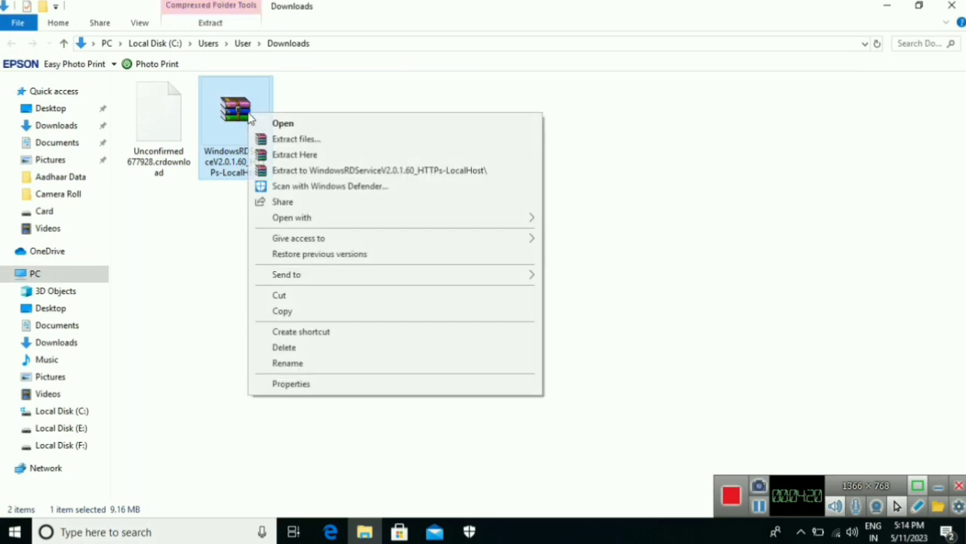
click(311, 140)
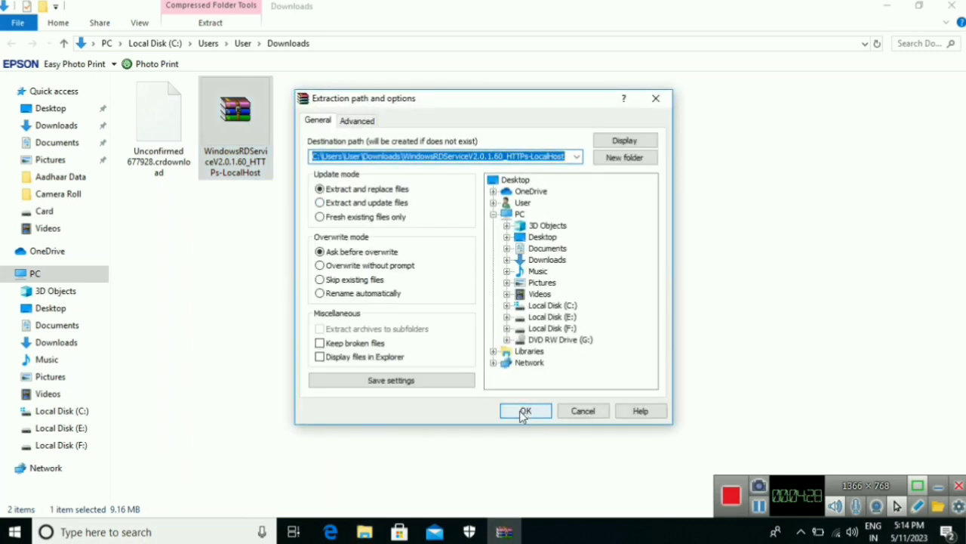
click(522, 414)
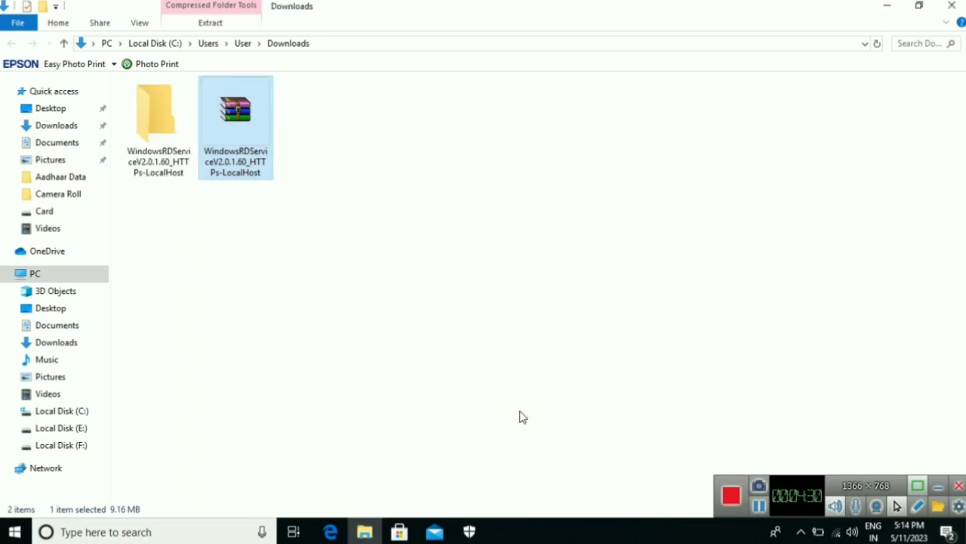
Open the extracted folder and its subfolder and run the WindowsRDService_HTTPs-LocalHost application as administrator.
click(164, 140)
double_click(165, 140)
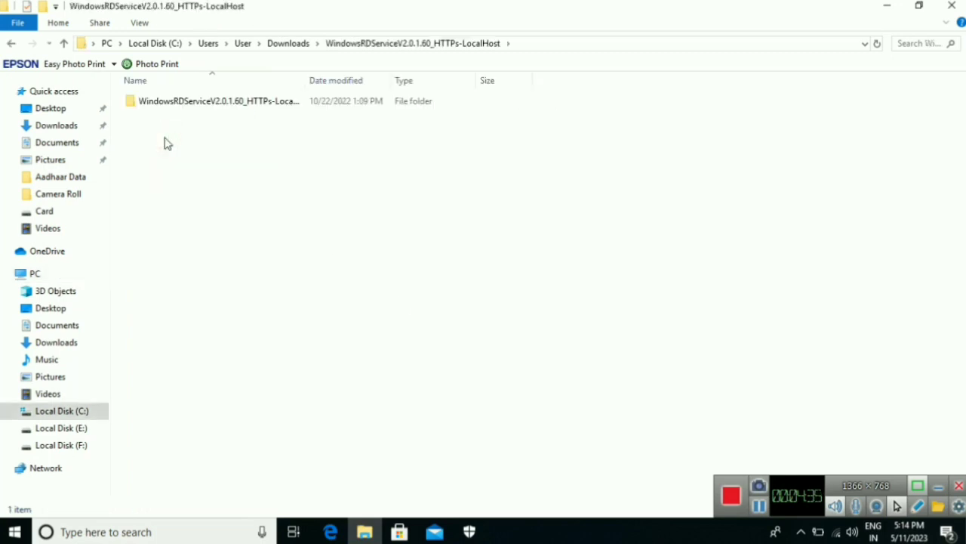
double_click(160, 102)
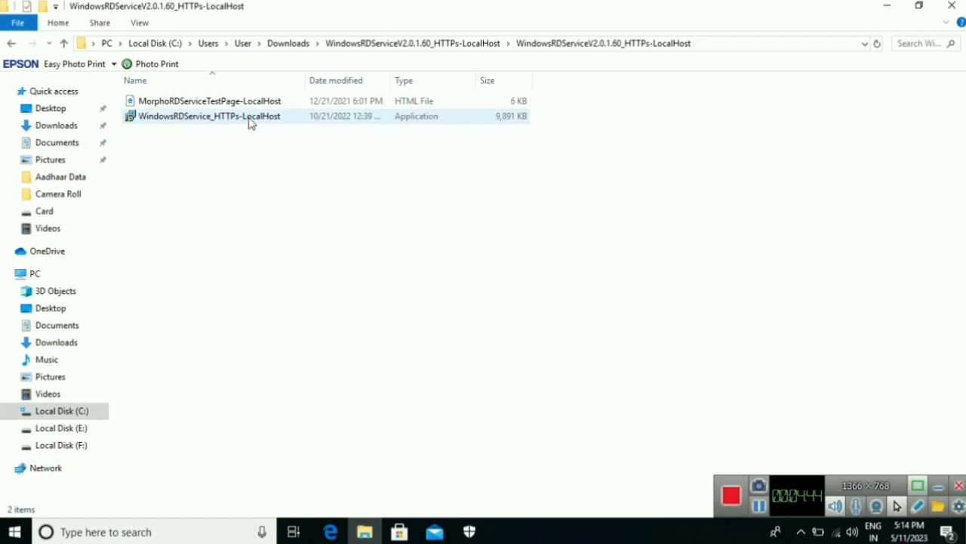
click(210, 121)
right_click(210, 121)
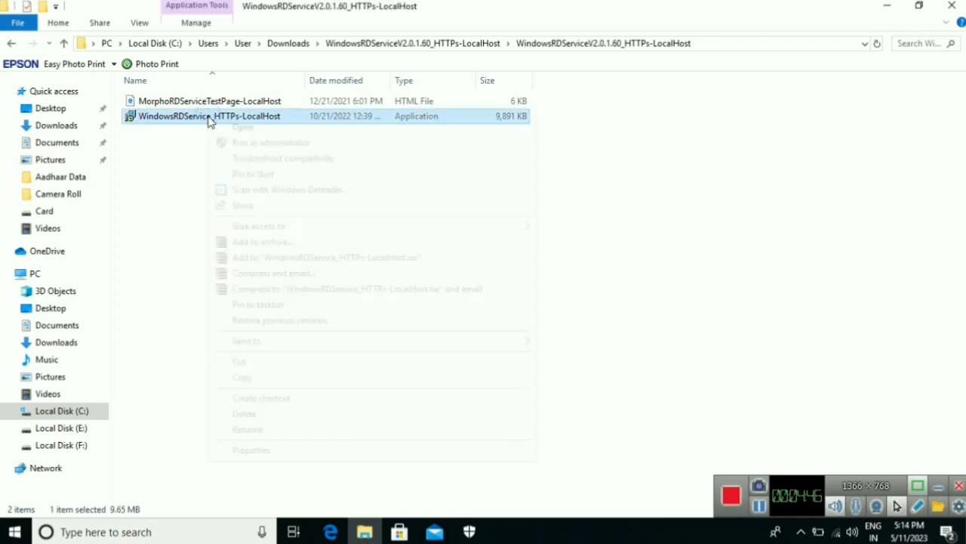
click(271, 143)
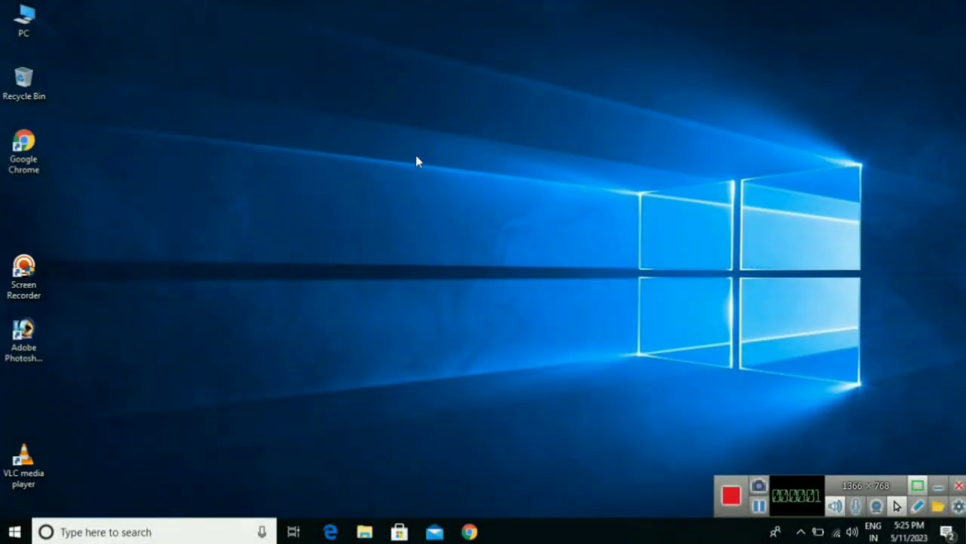
Dismiss the Morpho RD Registration Result message on the desktop.
right_click(394, 130)
click(429, 172)
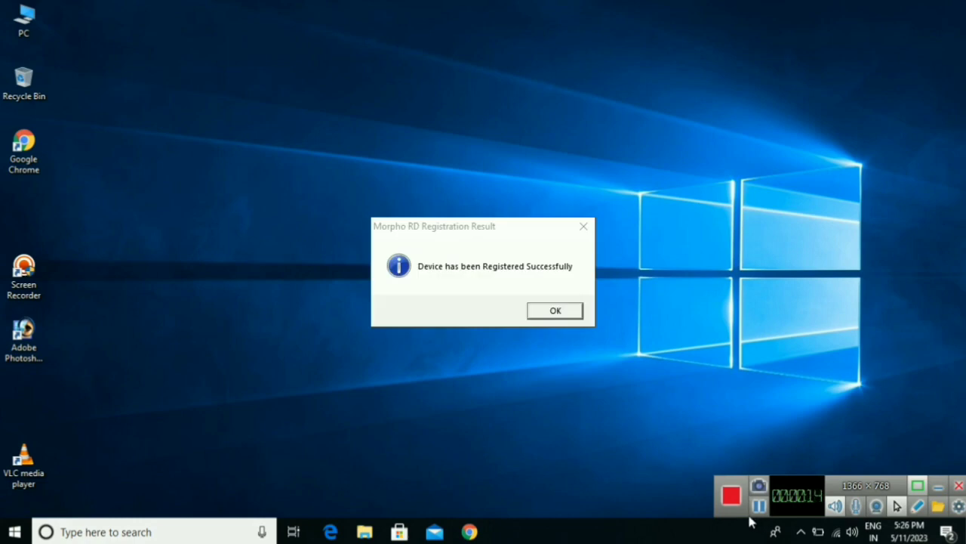
key(Return)
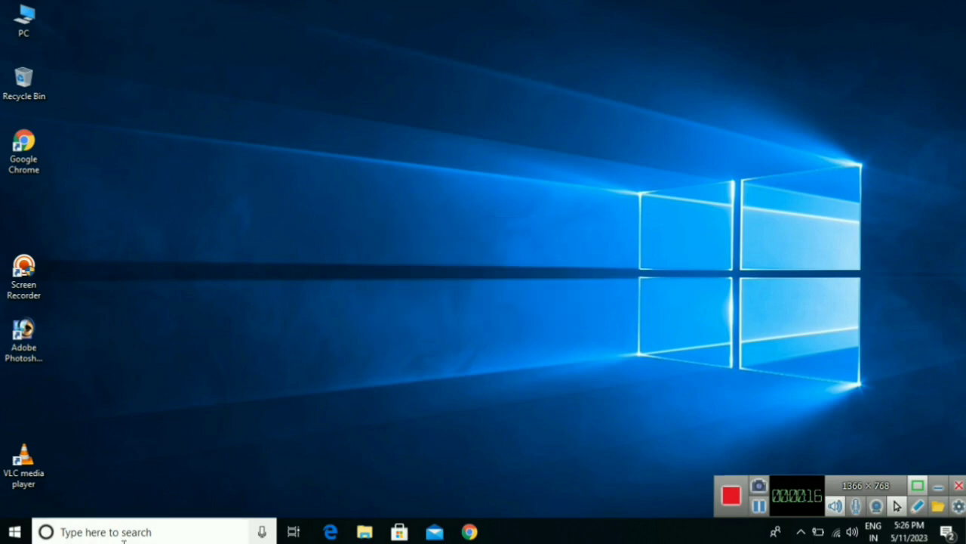
Open the Windows Services console and restart the Morpho RD Service.
click(129, 532)
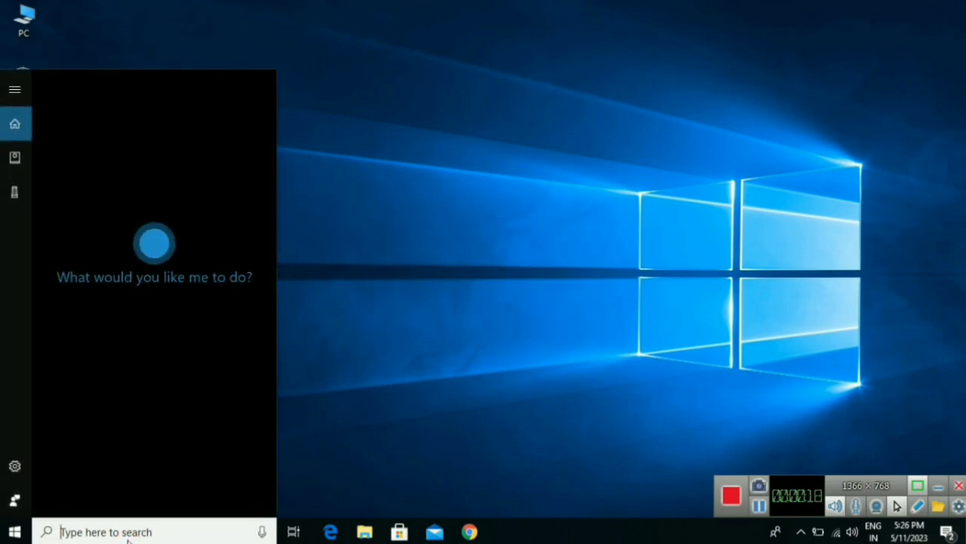
text(ser)
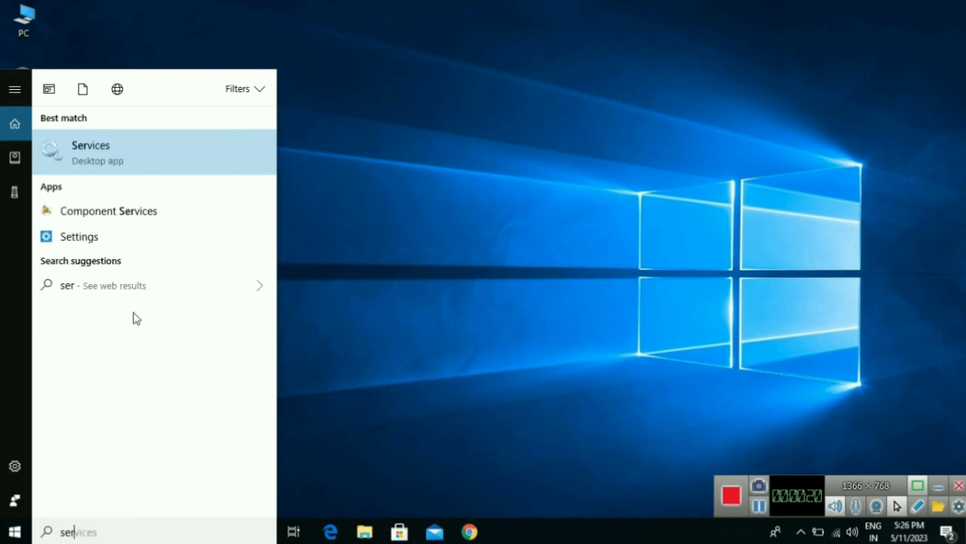
click(91, 153)
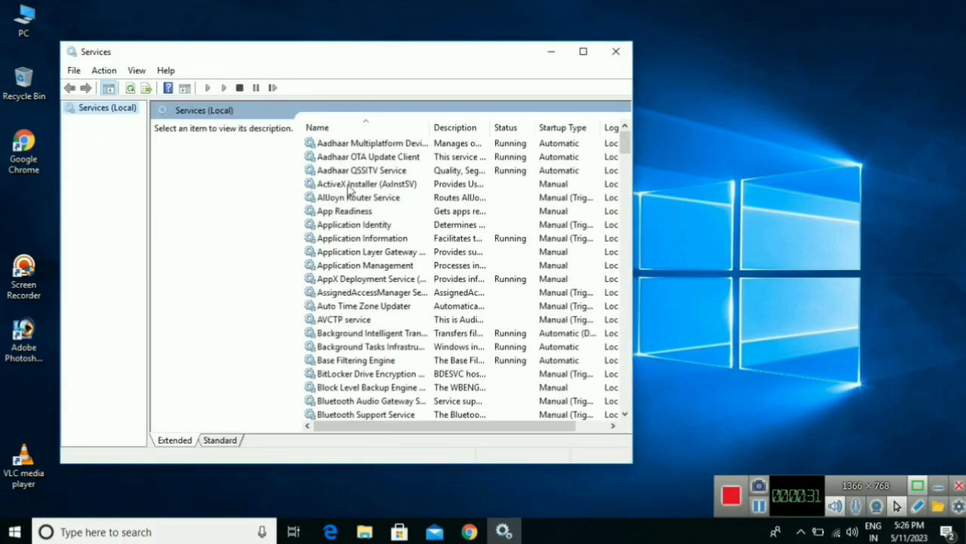
click(348, 184)
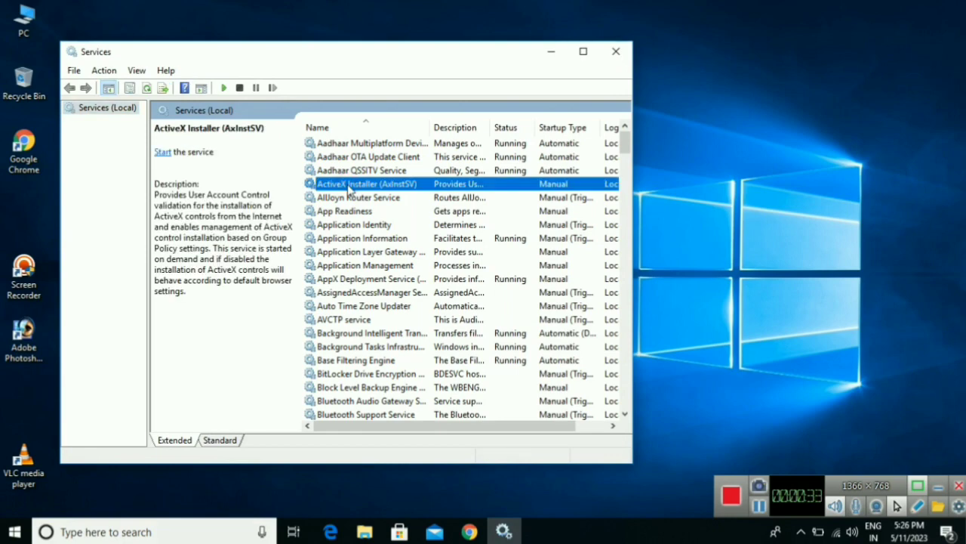
key(m)
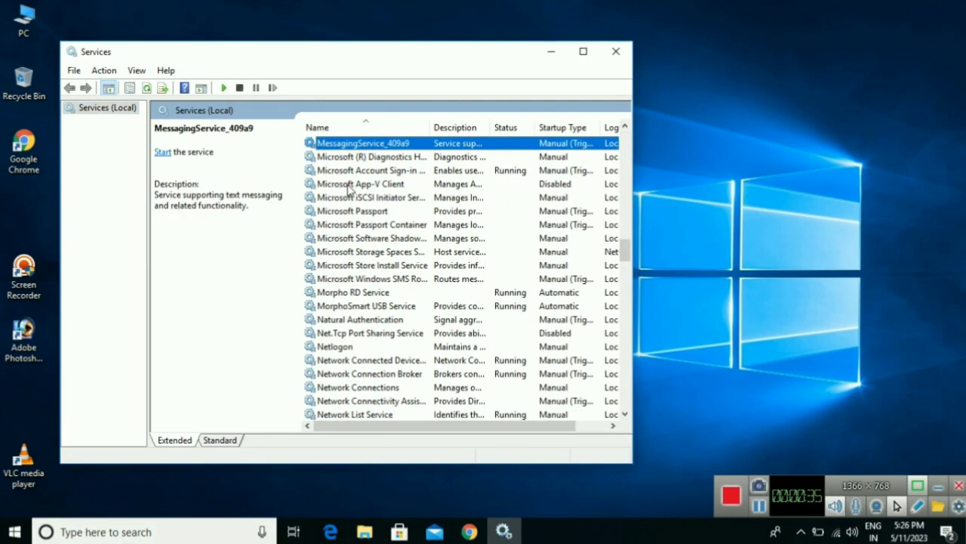
click(358, 293)
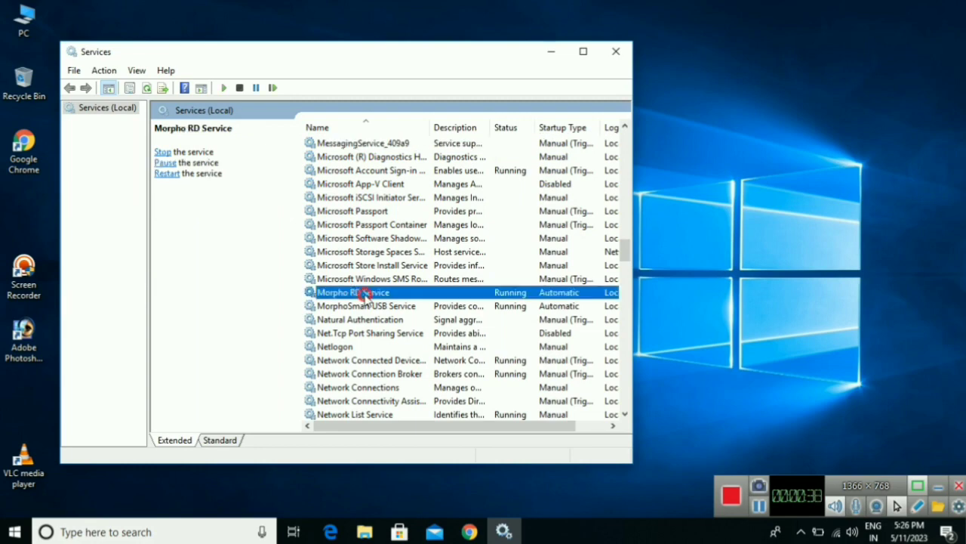
click(163, 173)
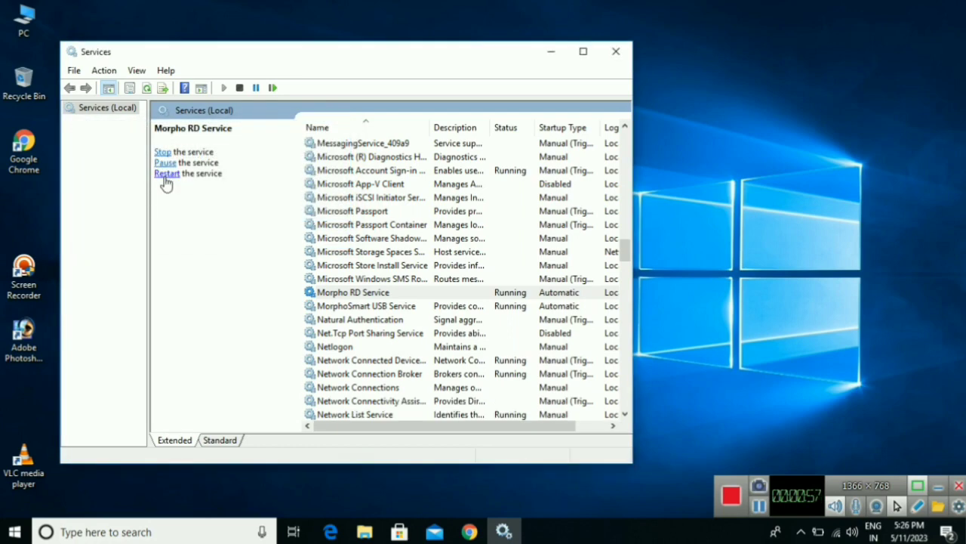
Restart the MorphoSmart USB Service, then close the Services window and refresh the desktop.
click(349, 308)
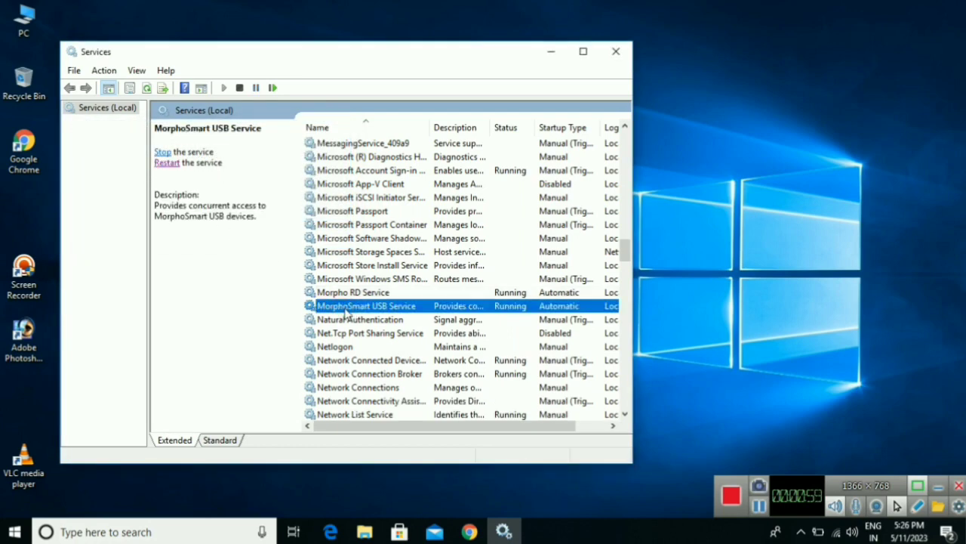
click(162, 153)
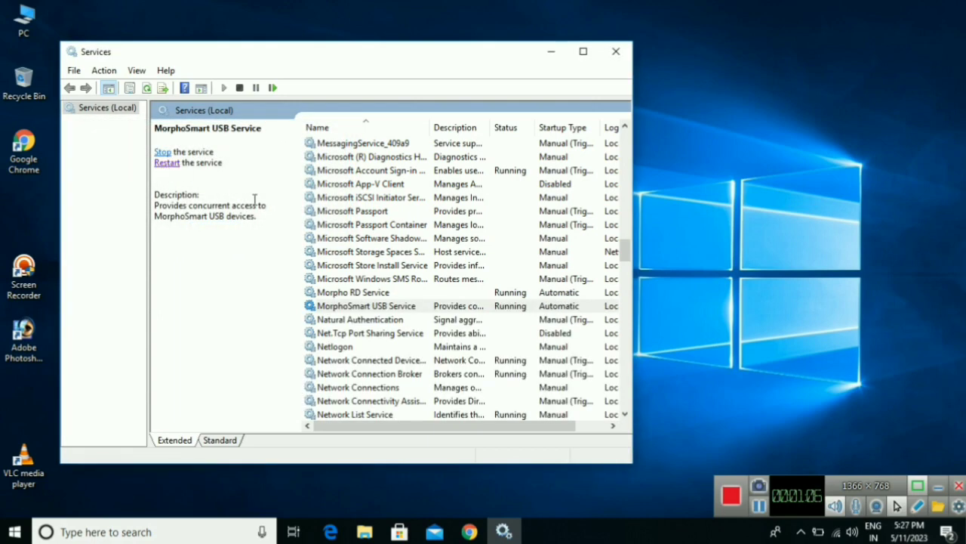
click(346, 295)
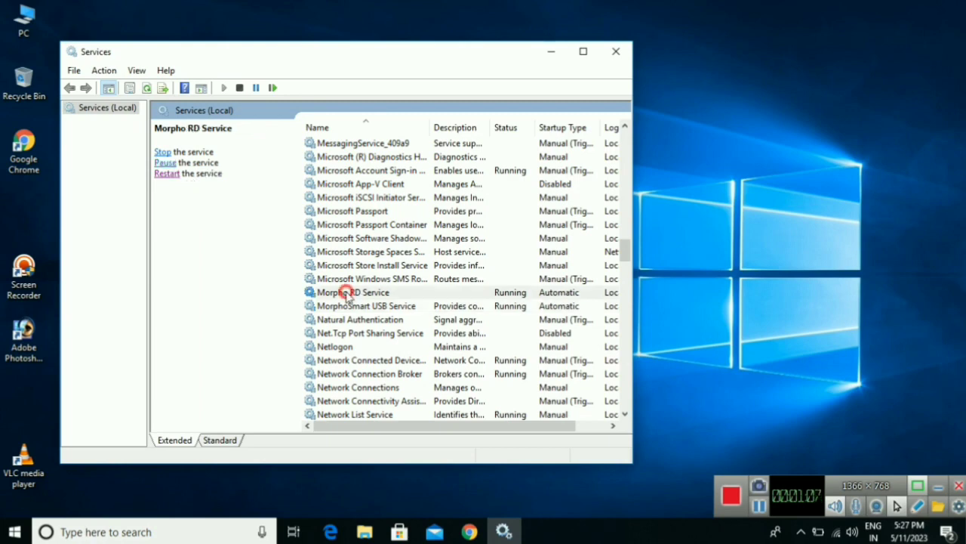
click(369, 308)
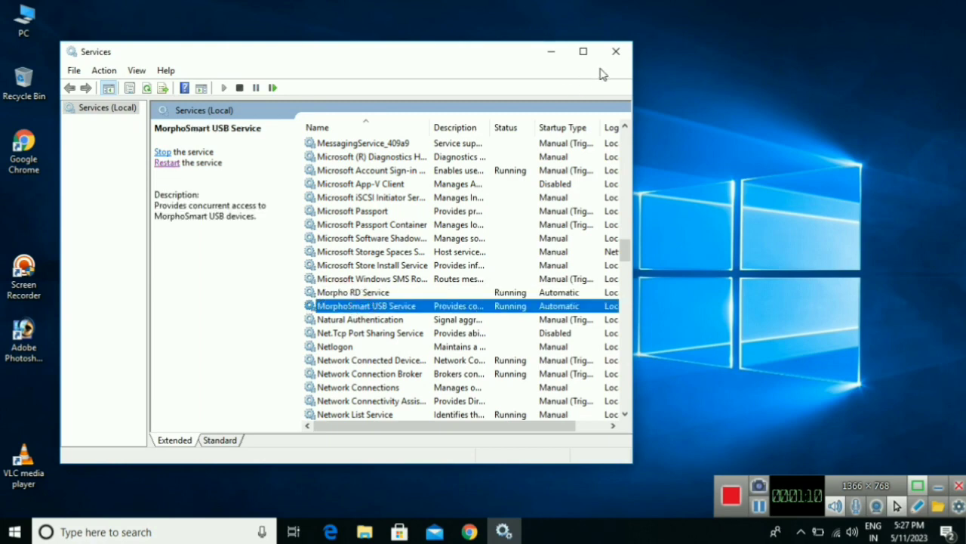
click(616, 51)
right_click(522, 47)
click(538, 83)
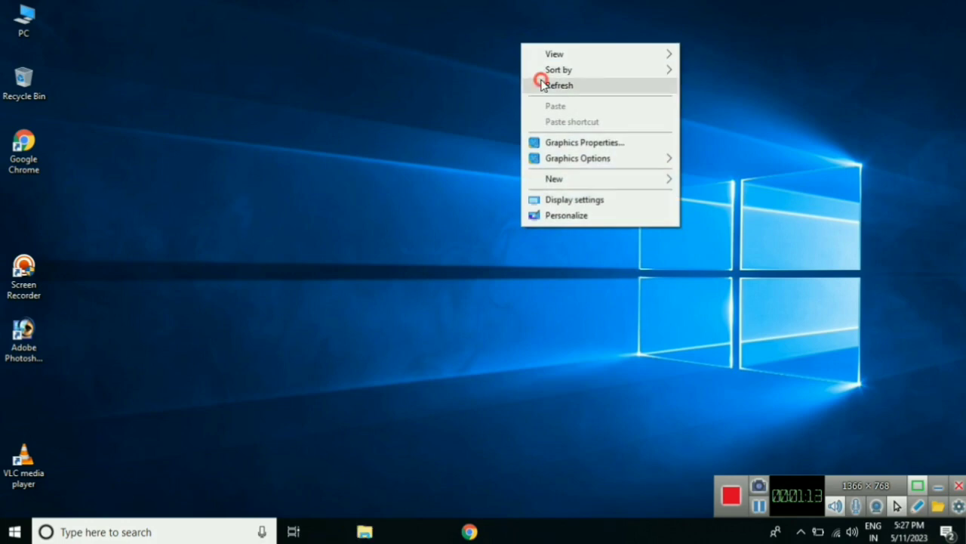
Open the MorphoRdServiceL0Soft folder on Local Disk (C:).
right_click(29, 19)
click(65, 30)
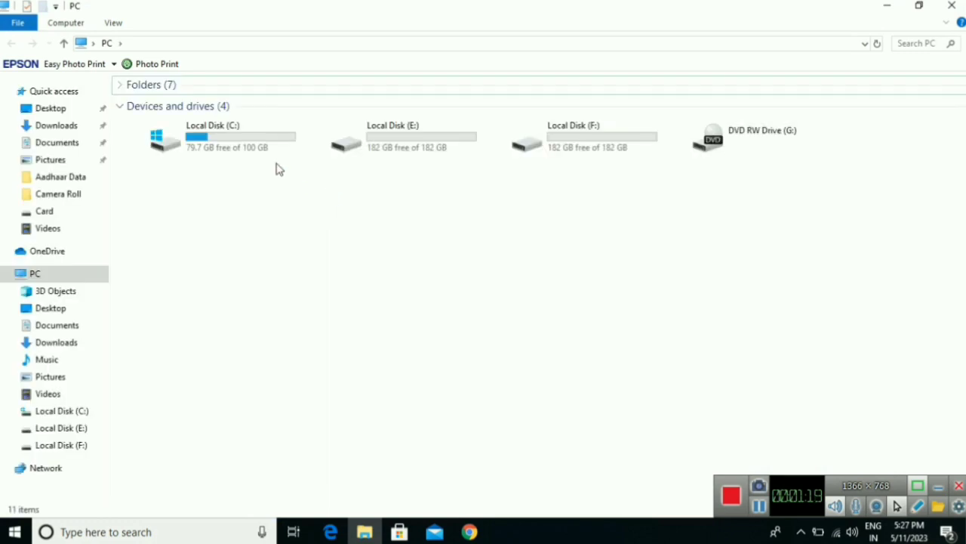
click(223, 139)
double_click(223, 139)
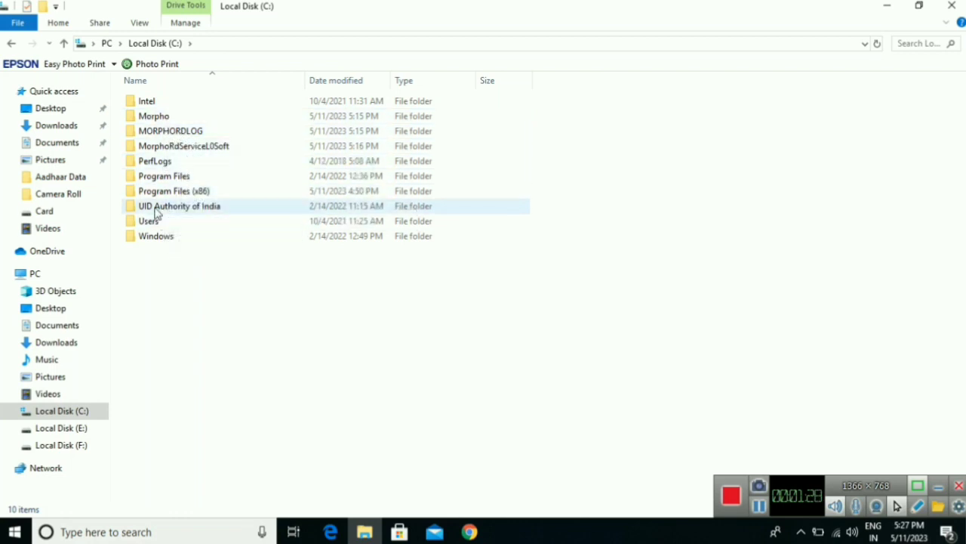
double_click(191, 151)
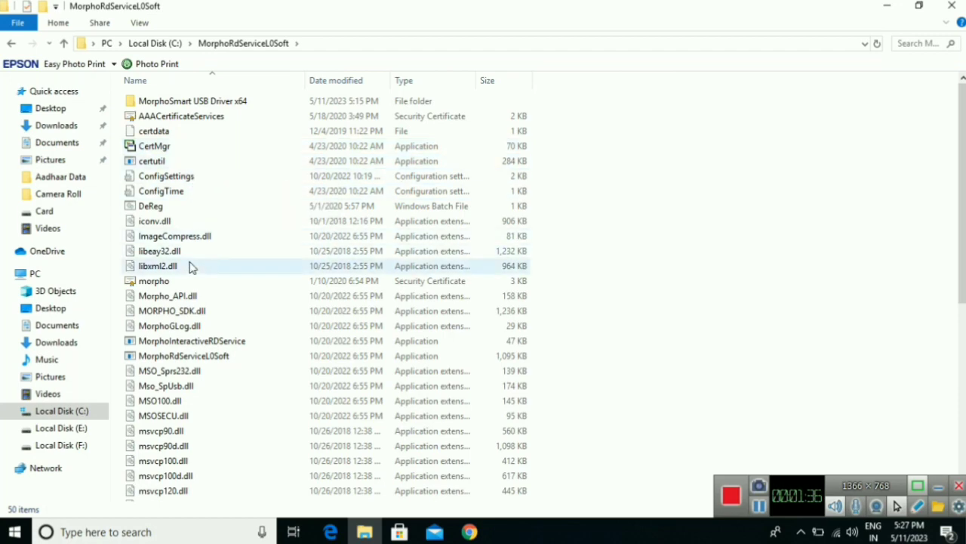
Find the ConfigSettings file among the folder's contents and open it in a maximized Notepad window.
scroll(191, 268, down, 2)
scroll(191, 267, down, 6)
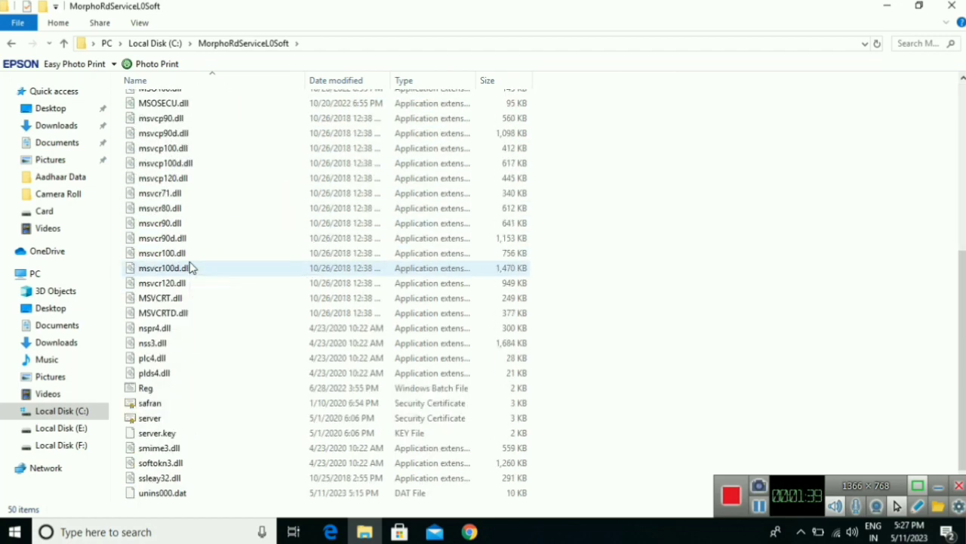
scroll(167, 272, up, 3)
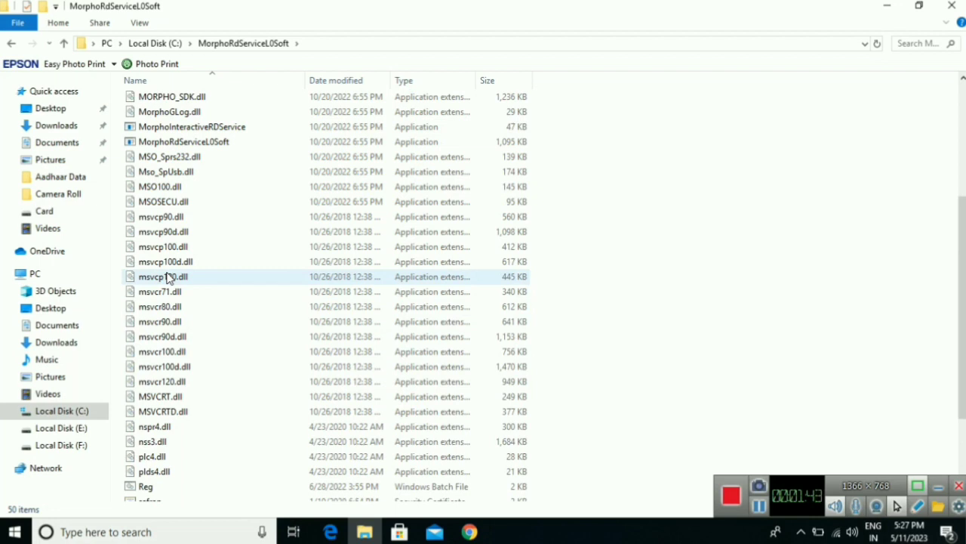
scroll(169, 278, up, 1)
scroll(167, 278, up, 2)
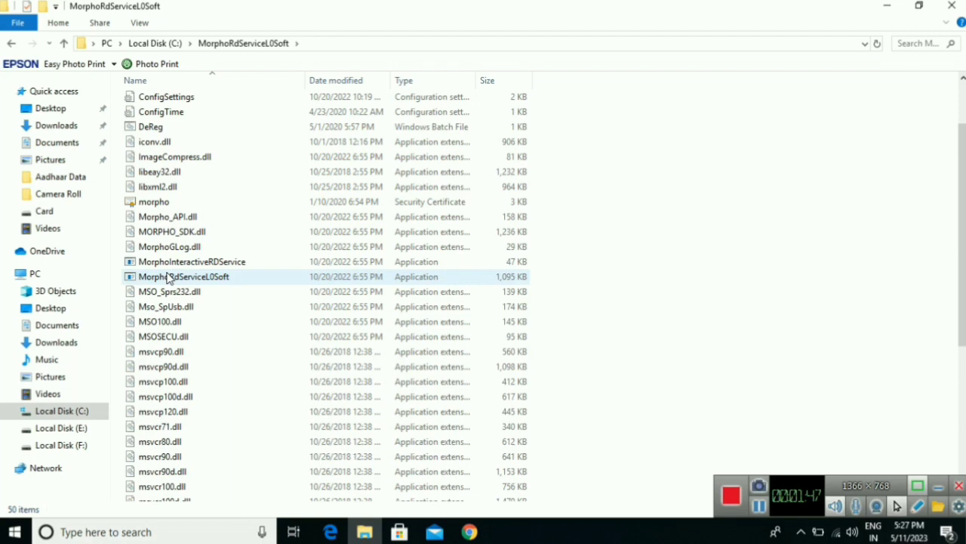
scroll(169, 278, up, 2)
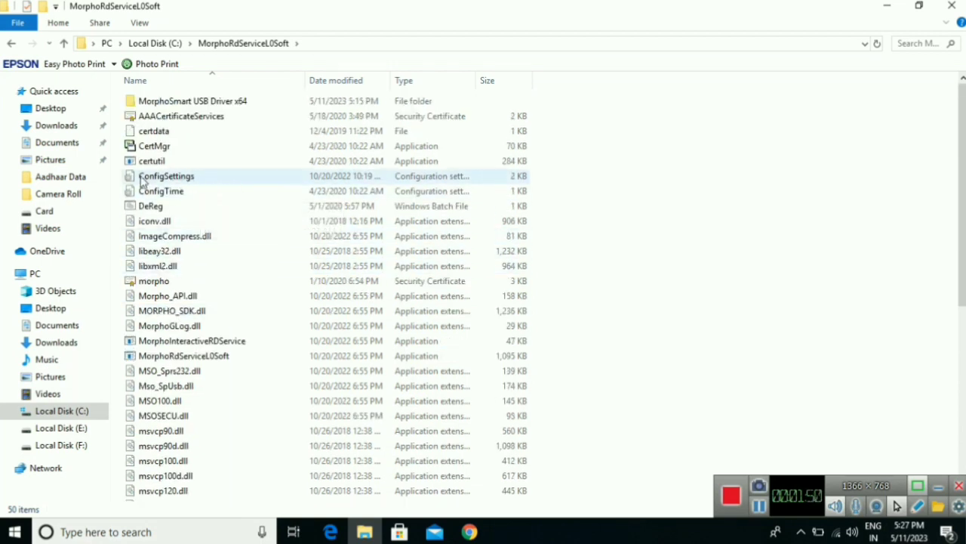
double_click(160, 178)
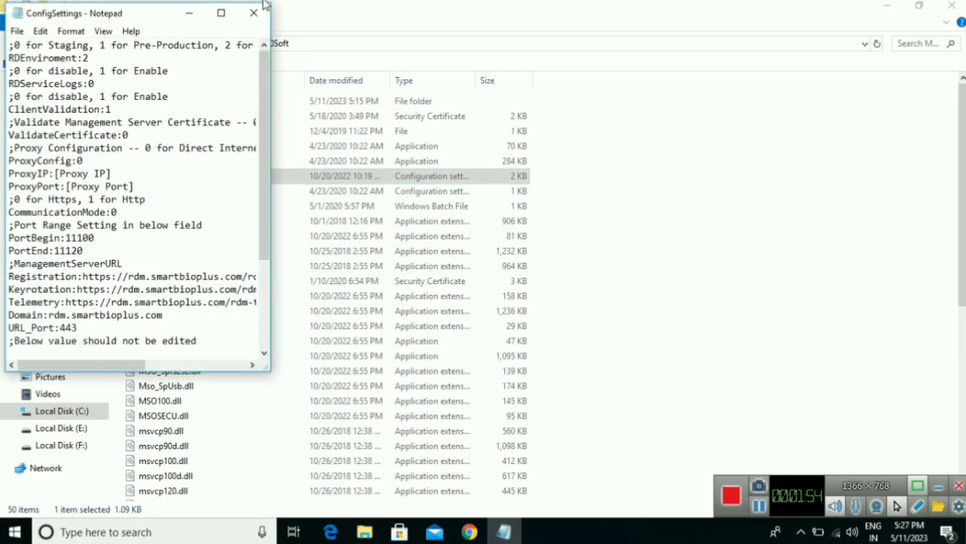
click(220, 12)
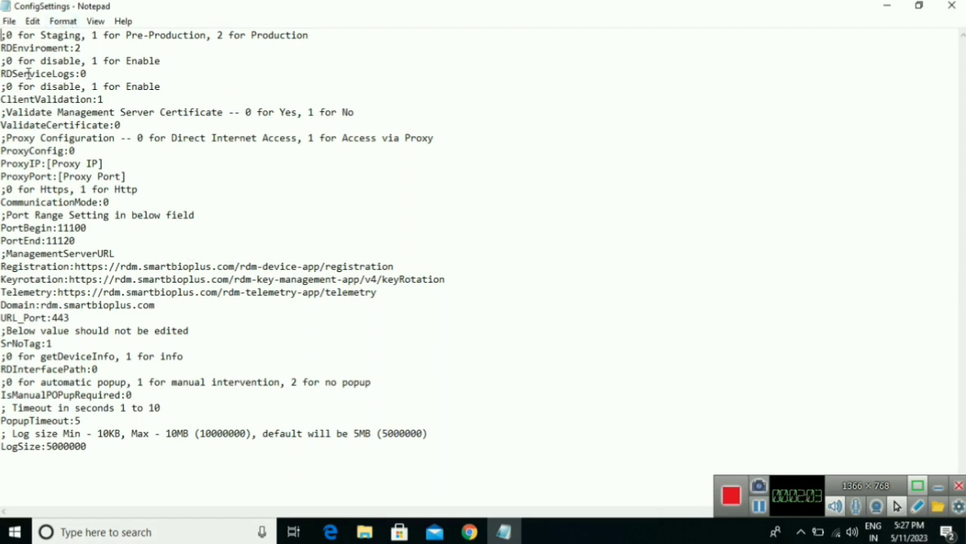
Set CommunicationMode to 1 (Http) in ConfigSettings and save the file.
drag(3, 202, 95, 204)
click(124, 202)
key(BackSpace)
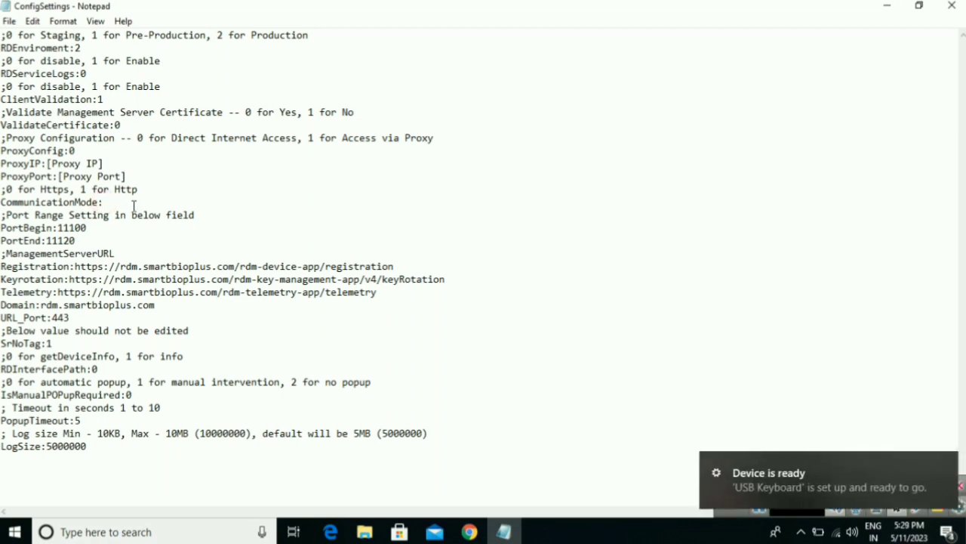
text(1)
click(11, 23)
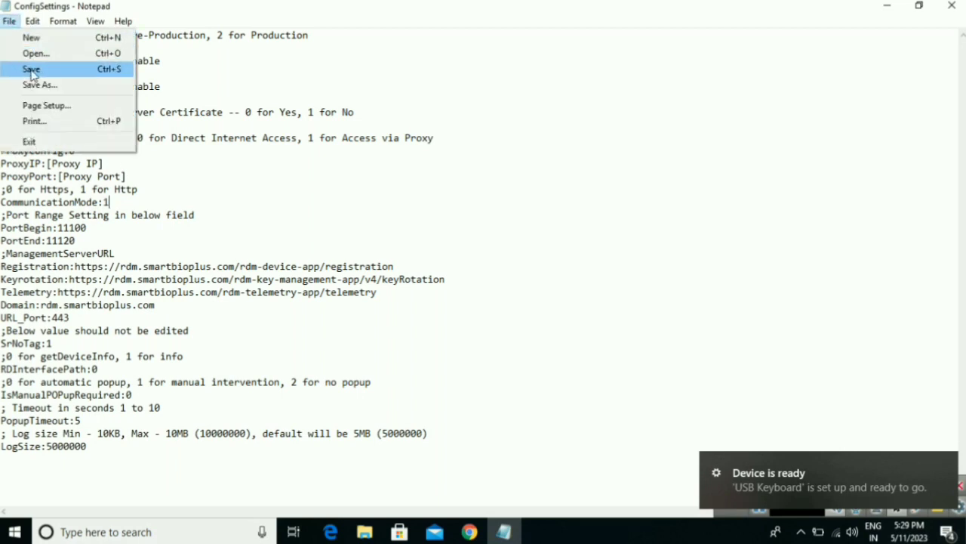
click(28, 73)
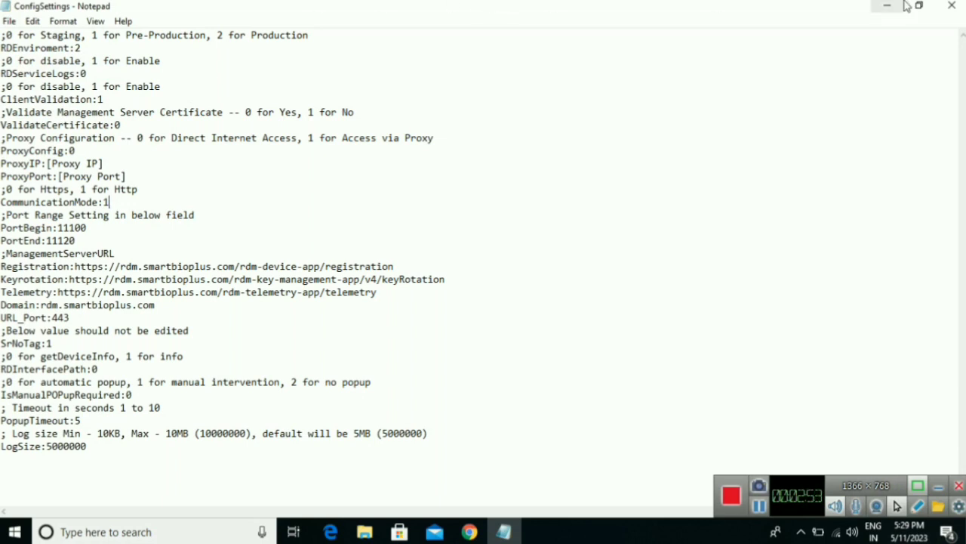
Close Notepad and the MorphoRdServiceL0Soft folder window and refresh the desktop.
click(952, 6)
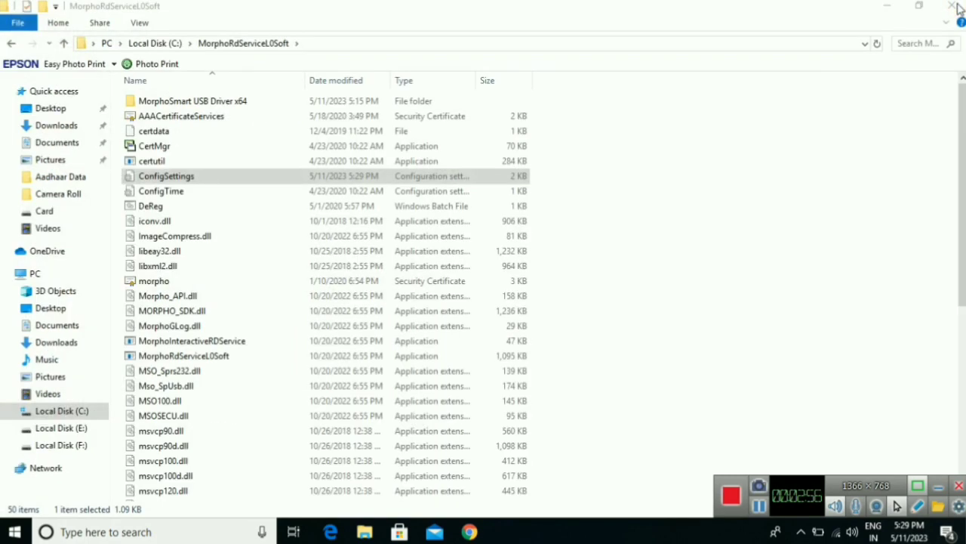
click(956, 7)
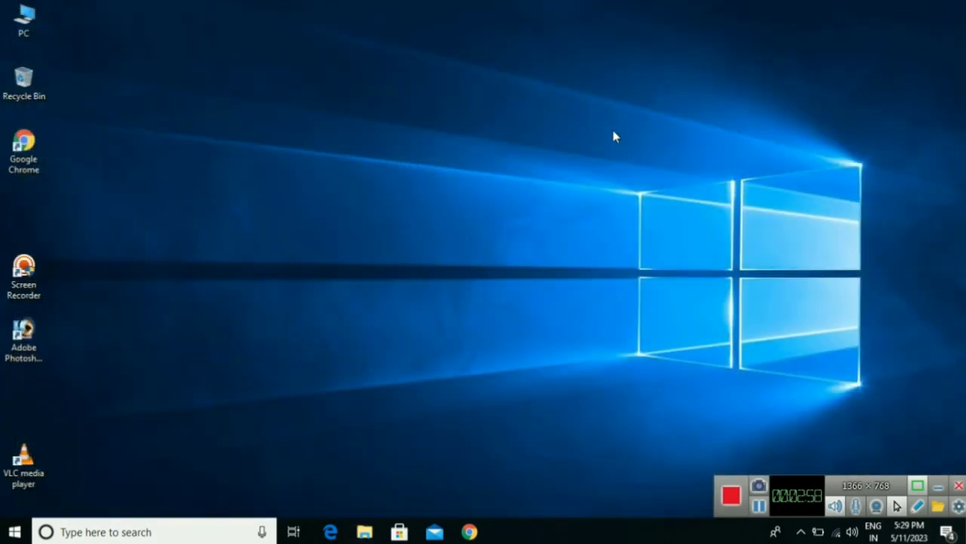
right_click(583, 129)
click(626, 168)
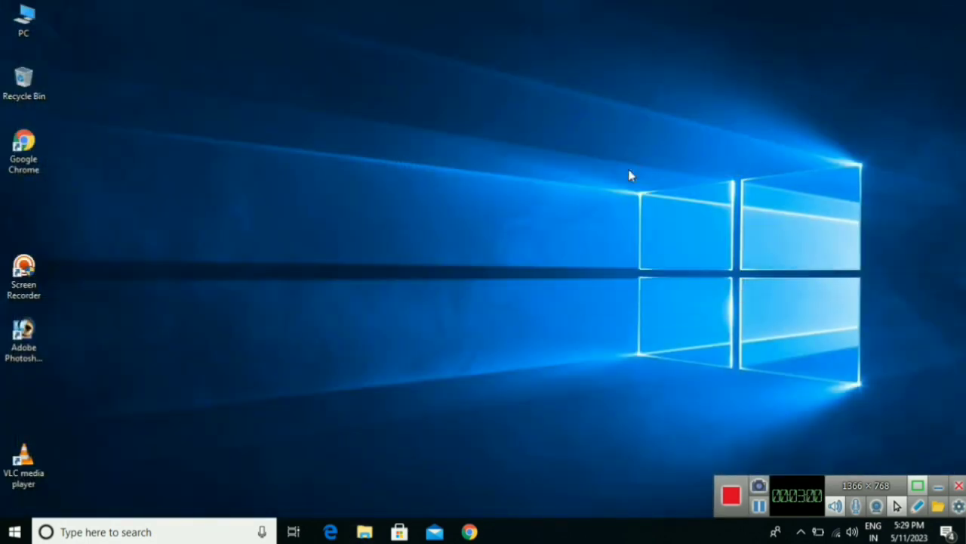